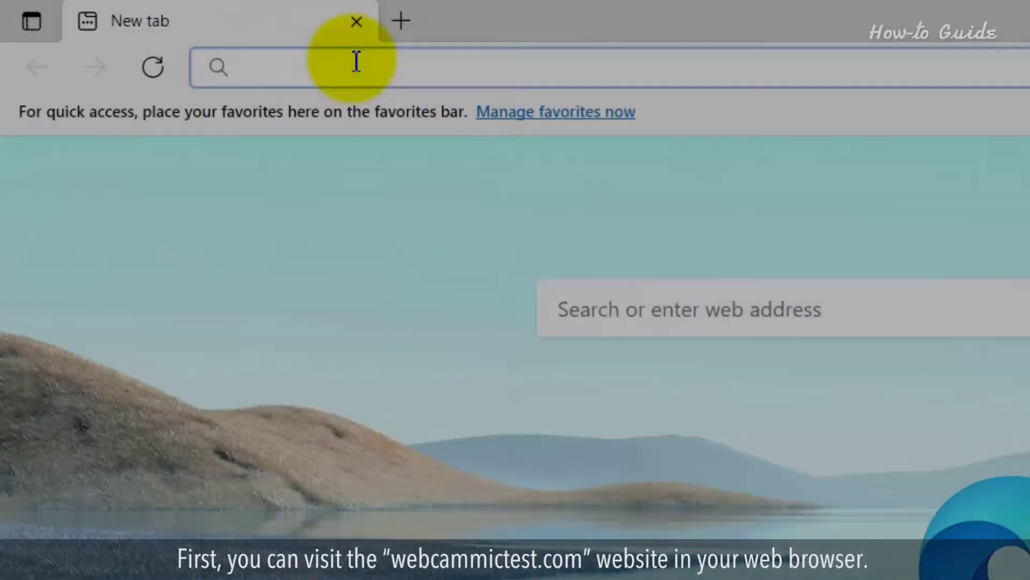
type("webcammictest")
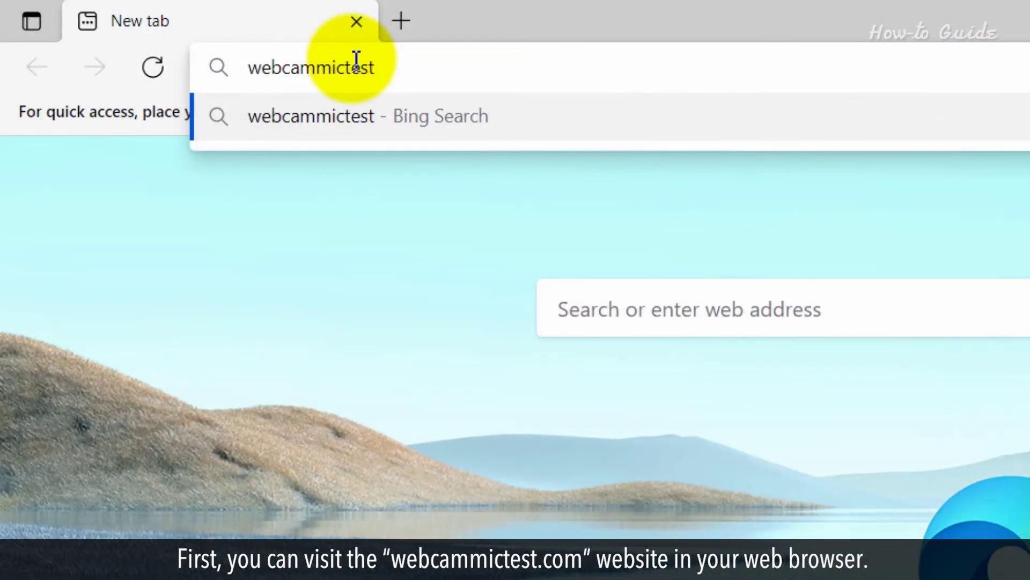
type(".com")
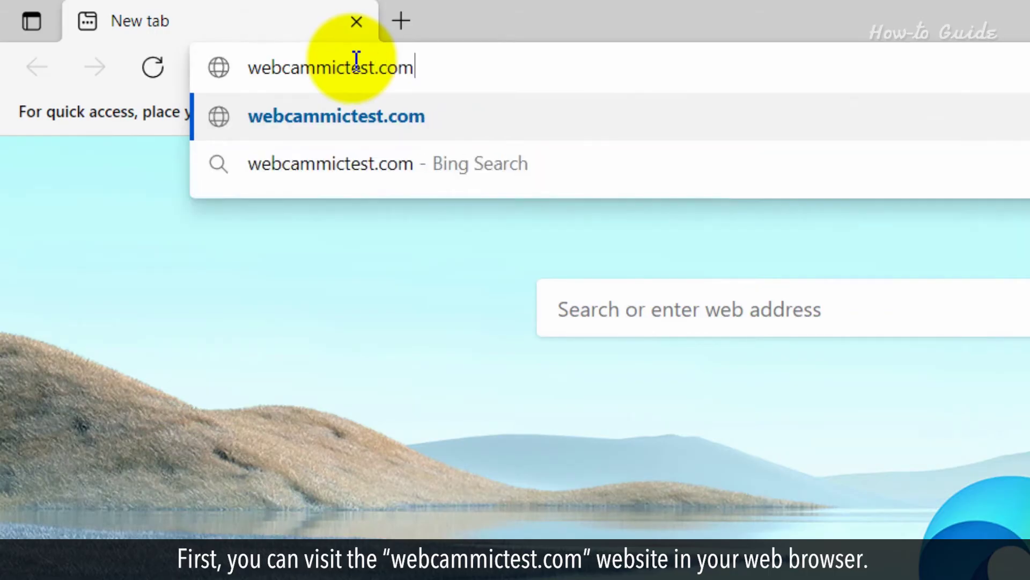
Load webcammictest.com from Edge's address bar
key("Return")
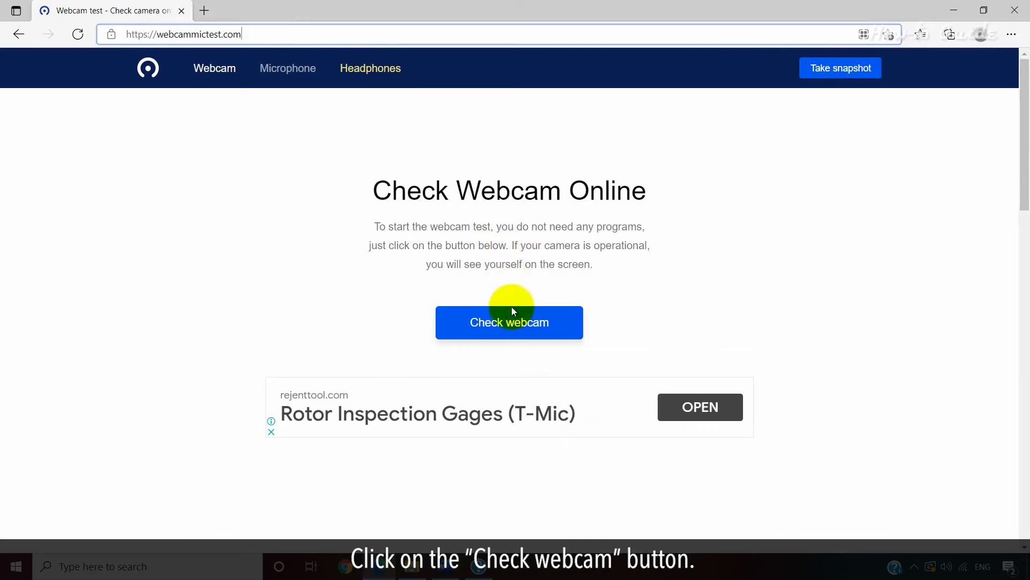
Start the webcam check and allow webcammictest.com to use the camera
left_click(513, 322)
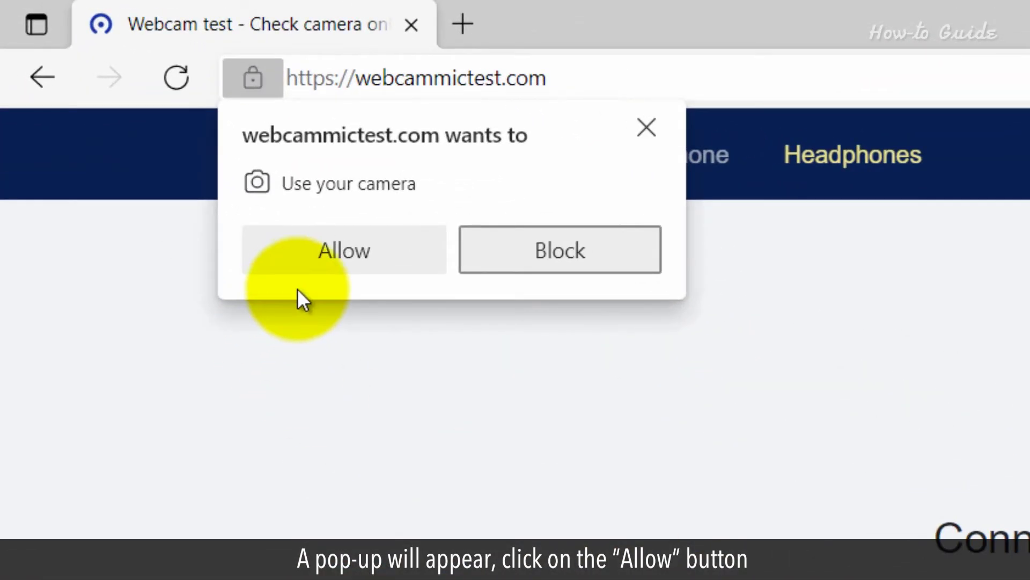
left_click(338, 256)
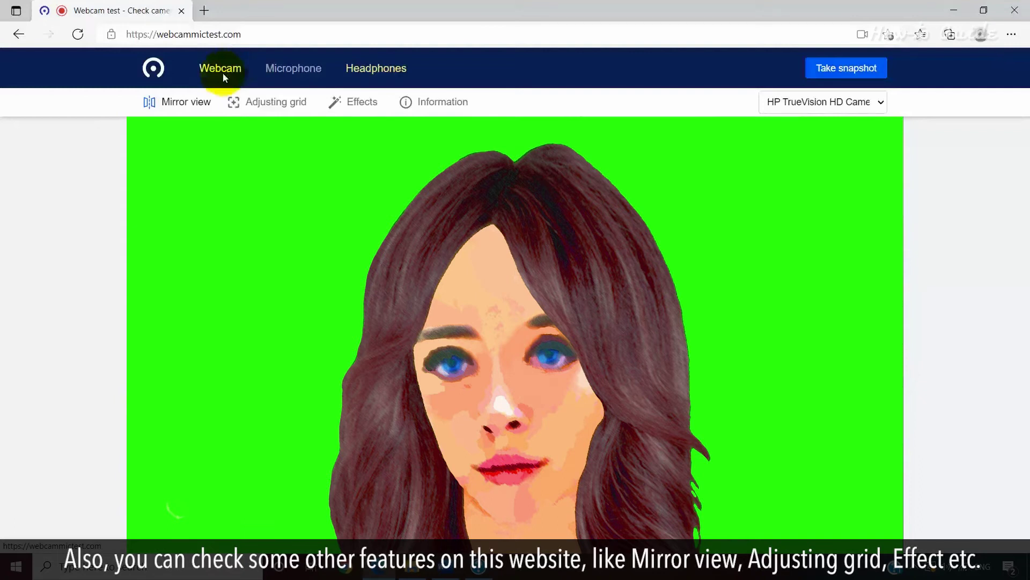
Turn on Mirror view and the Adjusting grid overlay, then close Edge
left_click(194, 108)
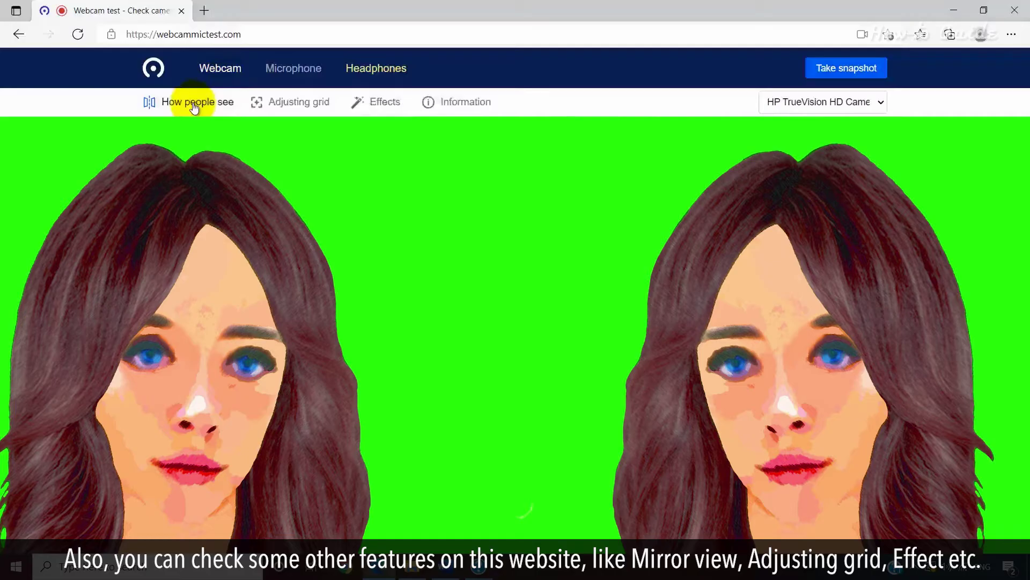
left_click(250, 103)
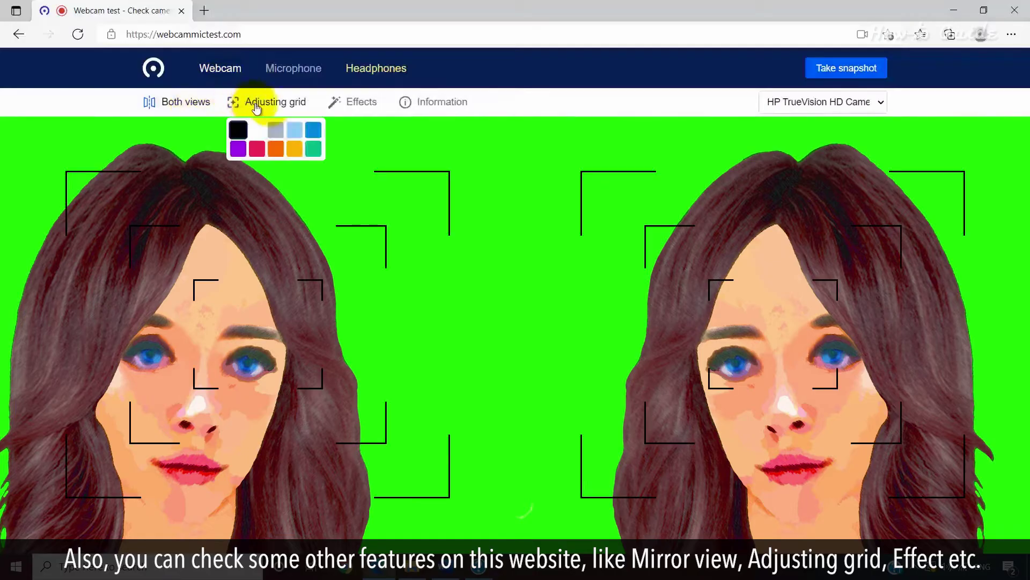
left_click(1016, 7)
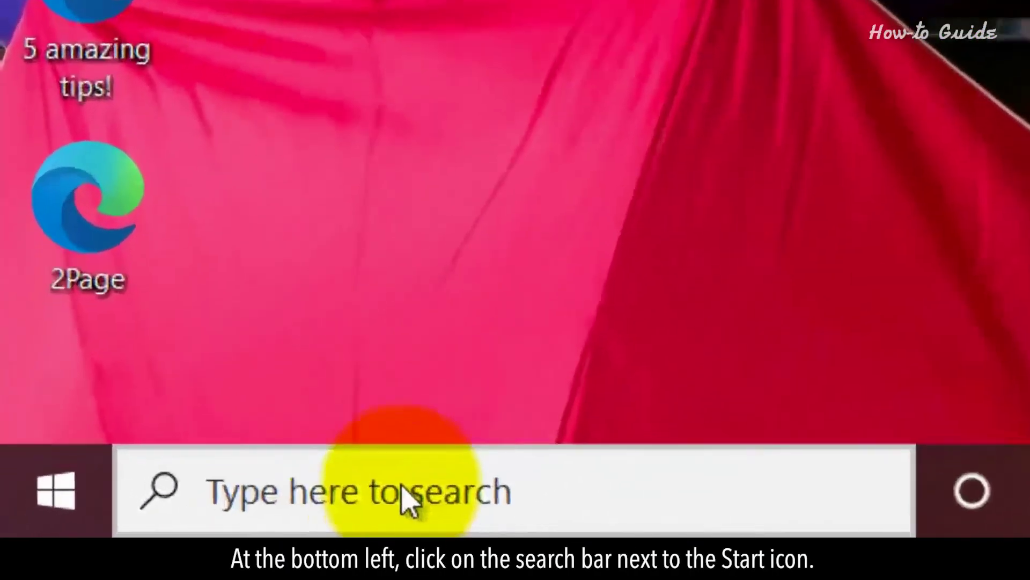
Search Windows for 'camera' and launch the Camera app from Best match
left_click(116, 523)
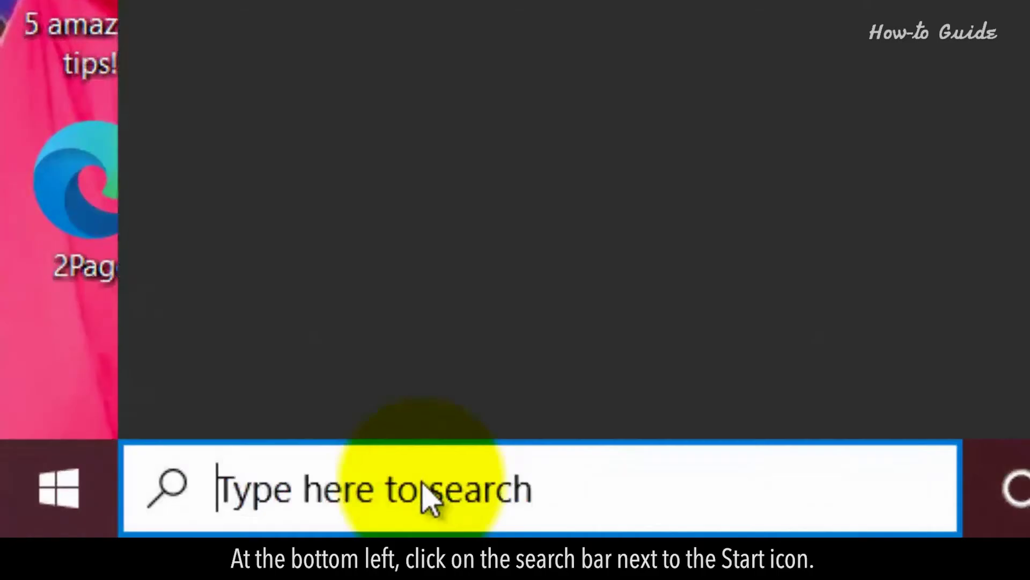
type("c")
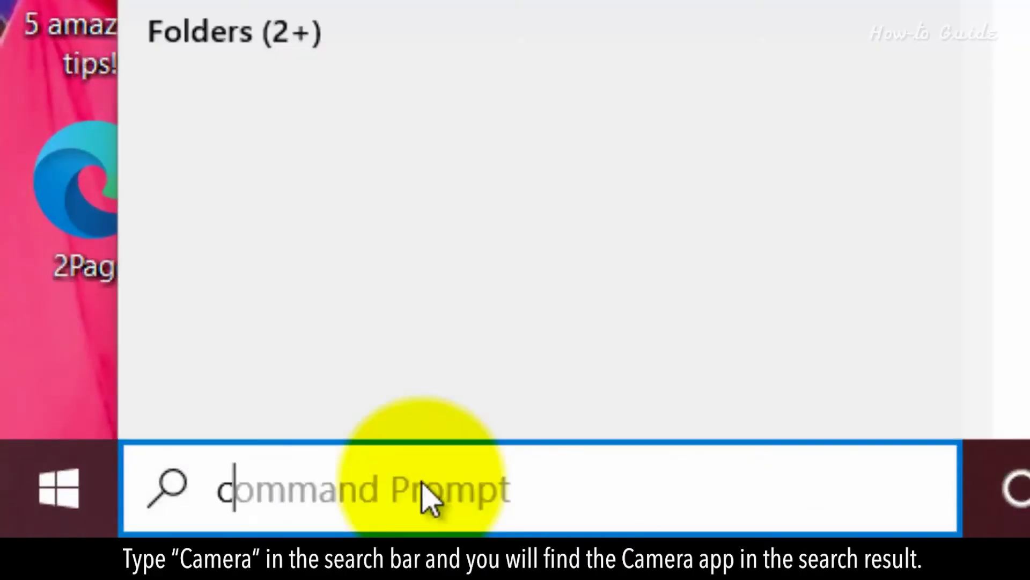
type("amera")
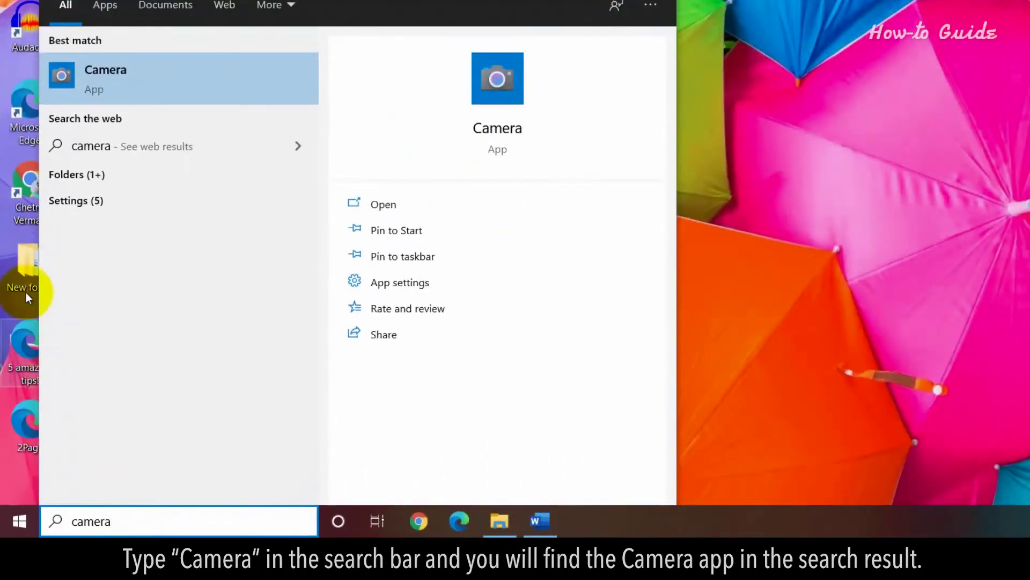
left_click(158, 77)
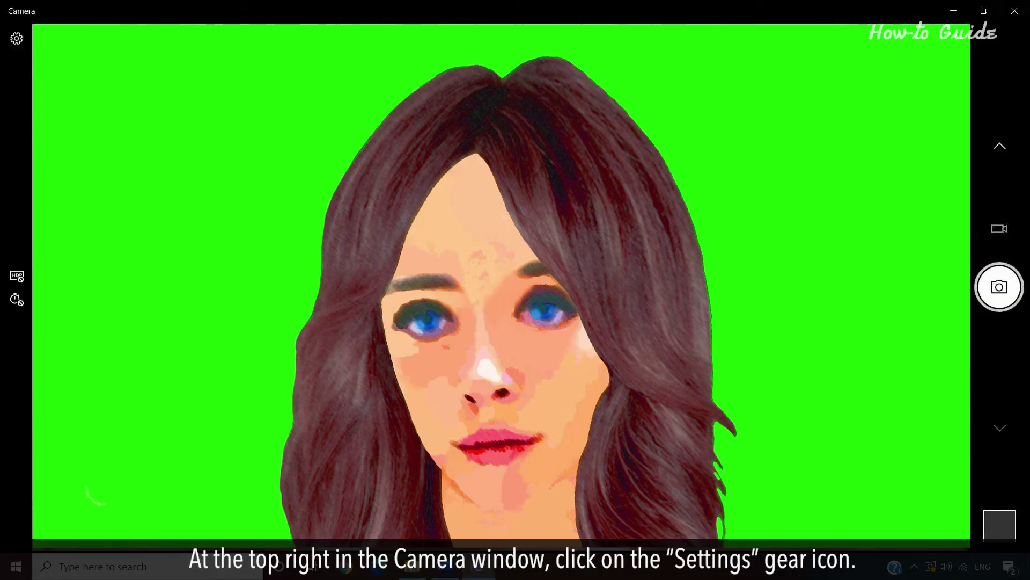
In Camera settings, leave the framing grid Off and view the photo quality choices
left_click(16, 40)
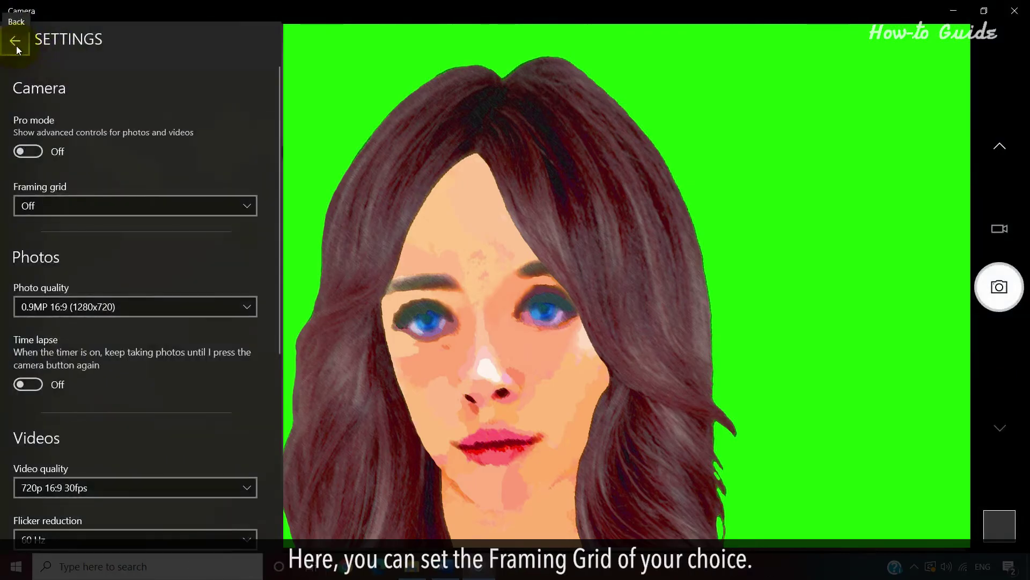
left_click(247, 205)
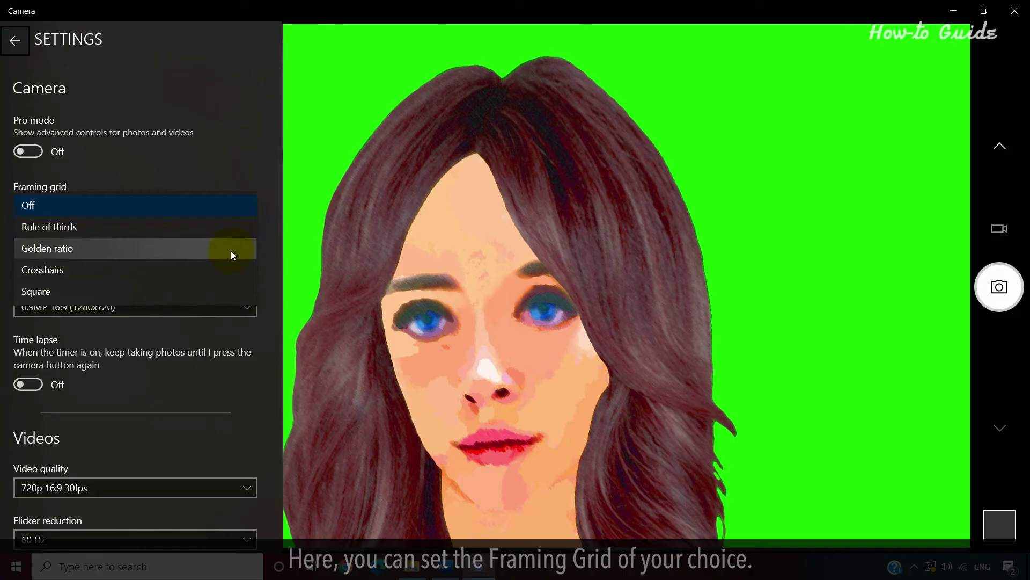
left_click(156, 151)
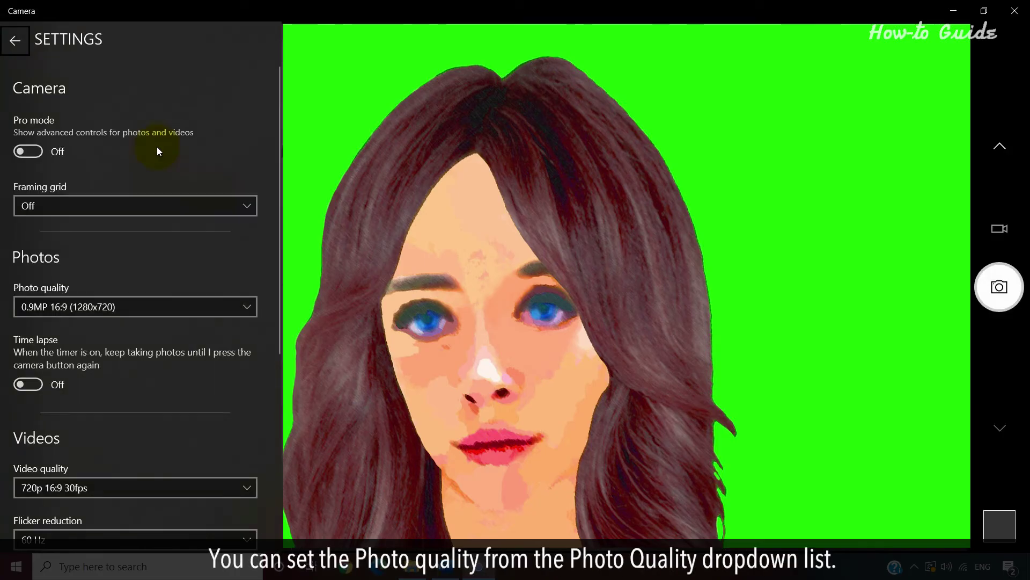
left_click(234, 303)
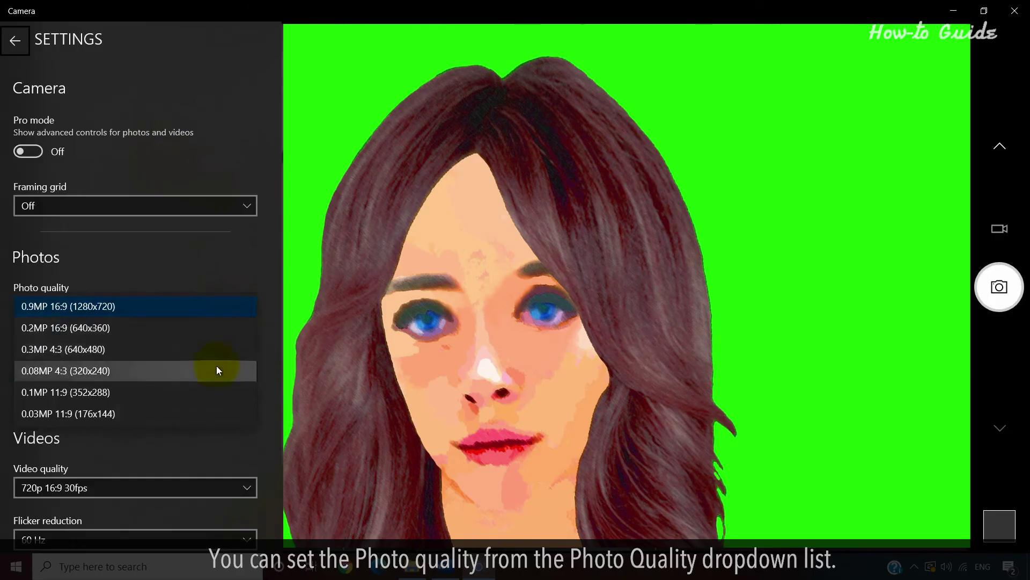
Keep 0.9MP photo quality and 720p video quality
left_click(253, 249)
scroll(275, 341, "down", 5)
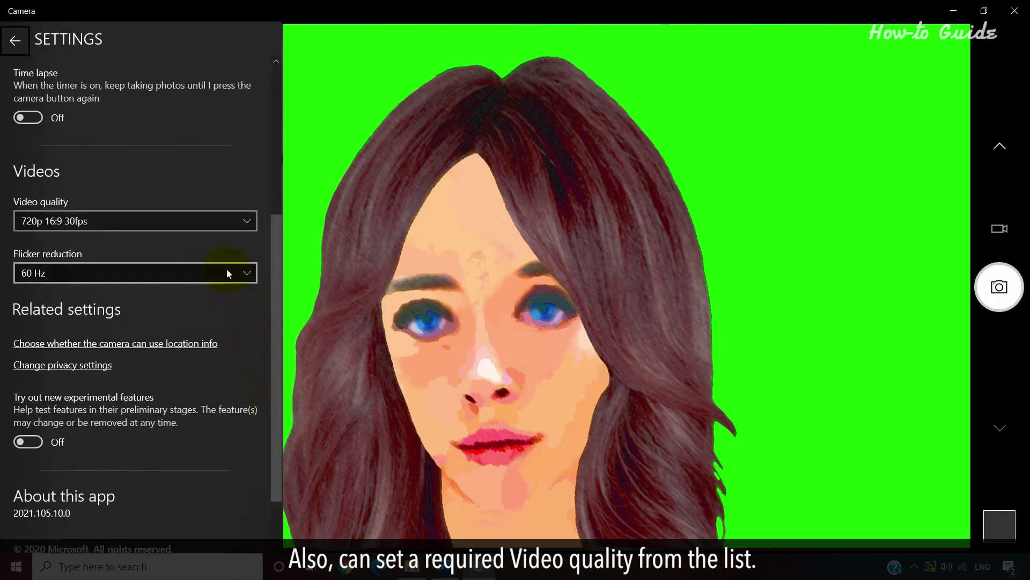
left_click(247, 219)
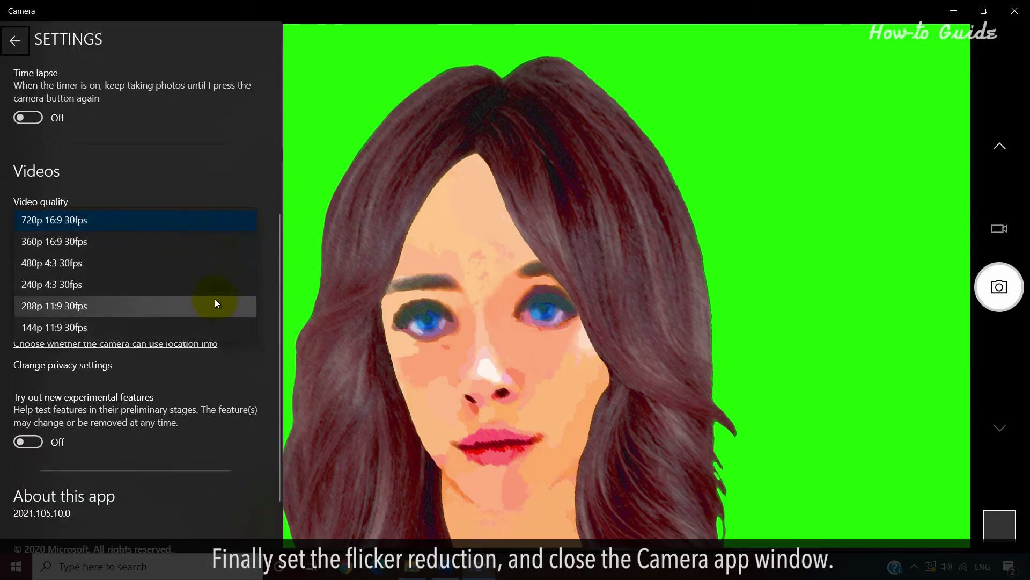
left_click(210, 200)
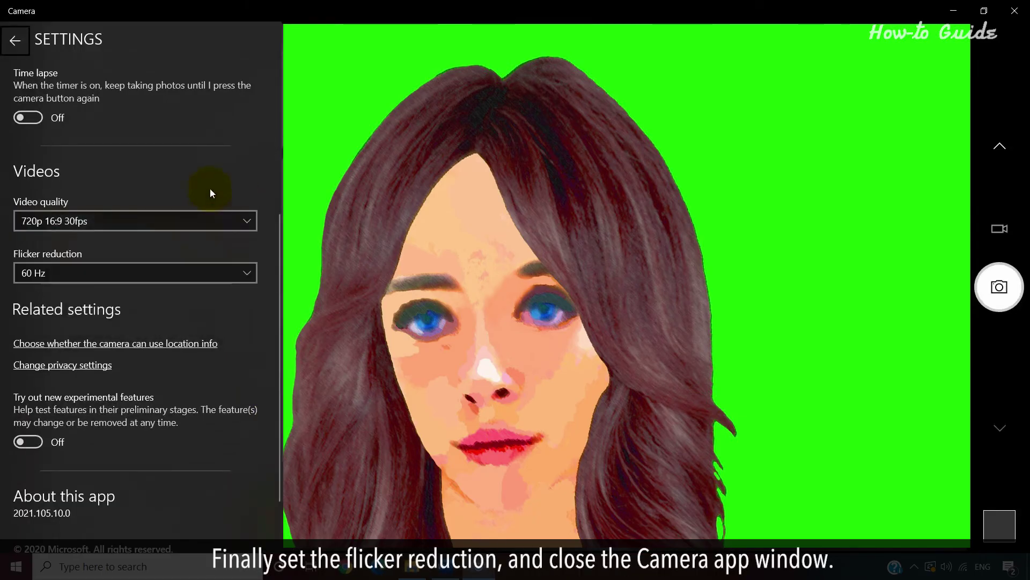
Keep flicker reduction at 60 Hz and close the Camera app
left_click(241, 271)
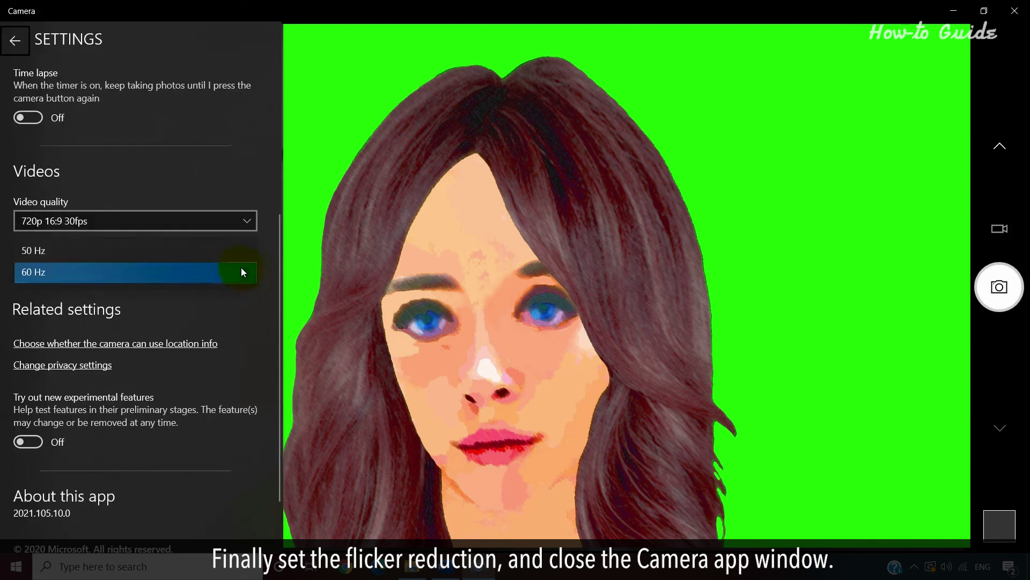
left_click(241, 271)
left_click(1014, 11)
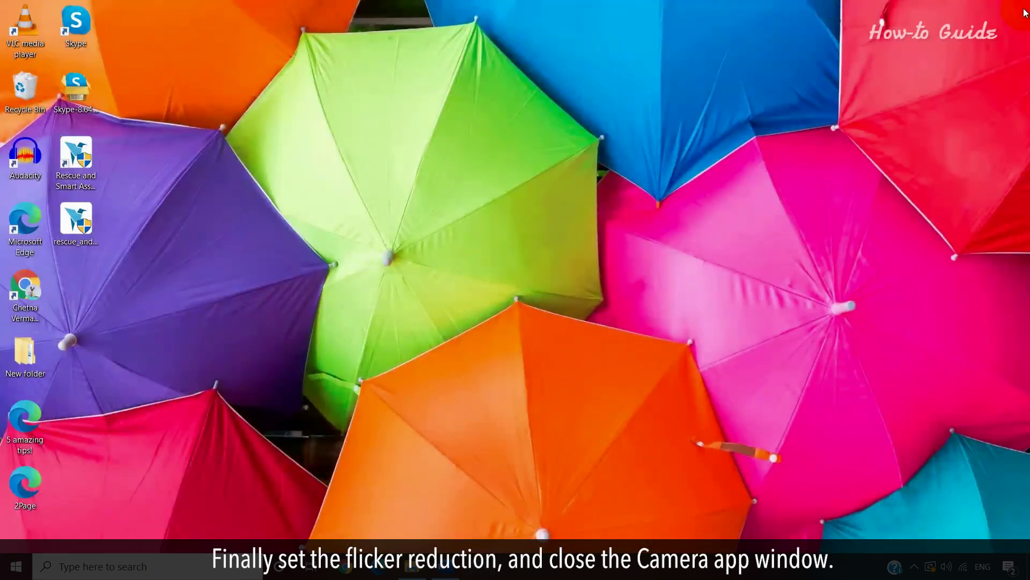